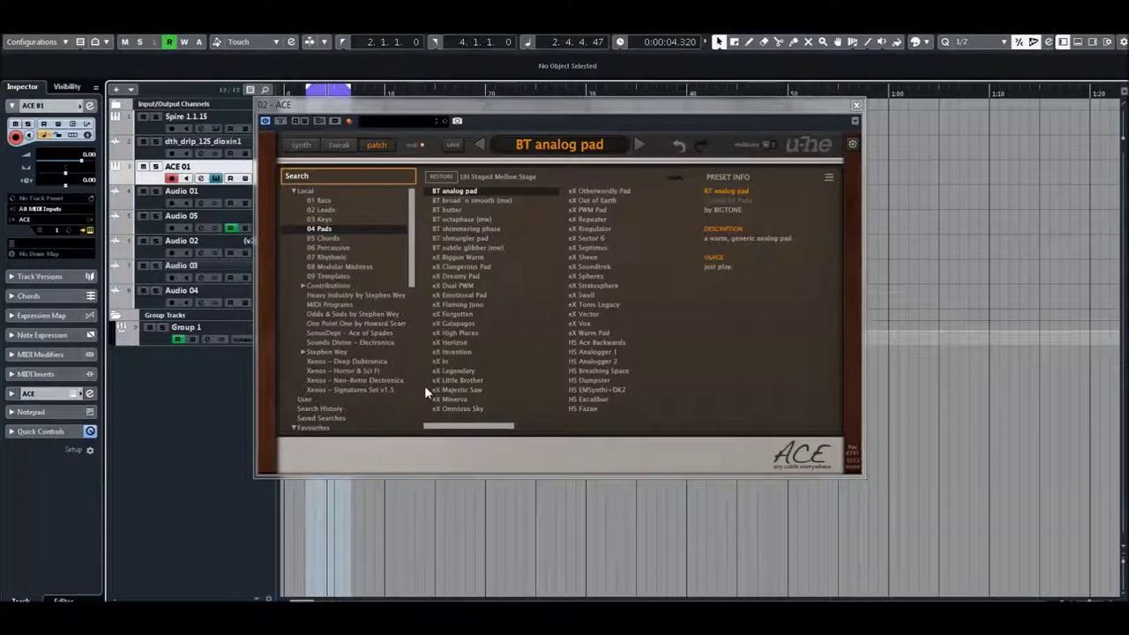
Step: Audition the ACE pad presets BT broad 'n smooth (mw), BT octaphase (mw) and BT shmurgler pad
left_click(449, 202)
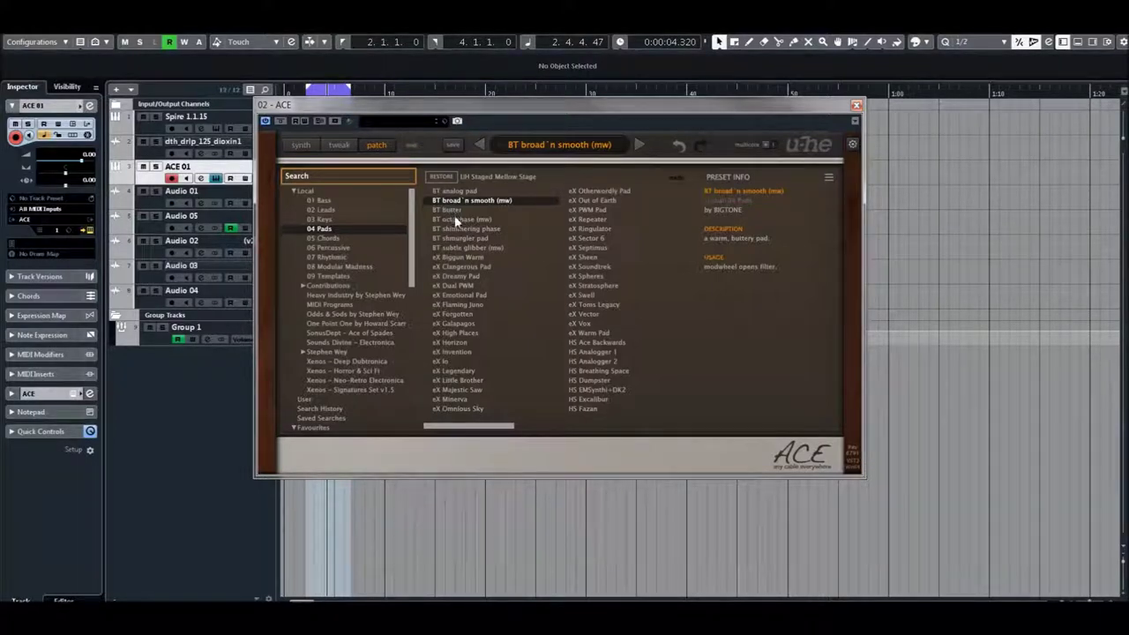
left_click(457, 218)
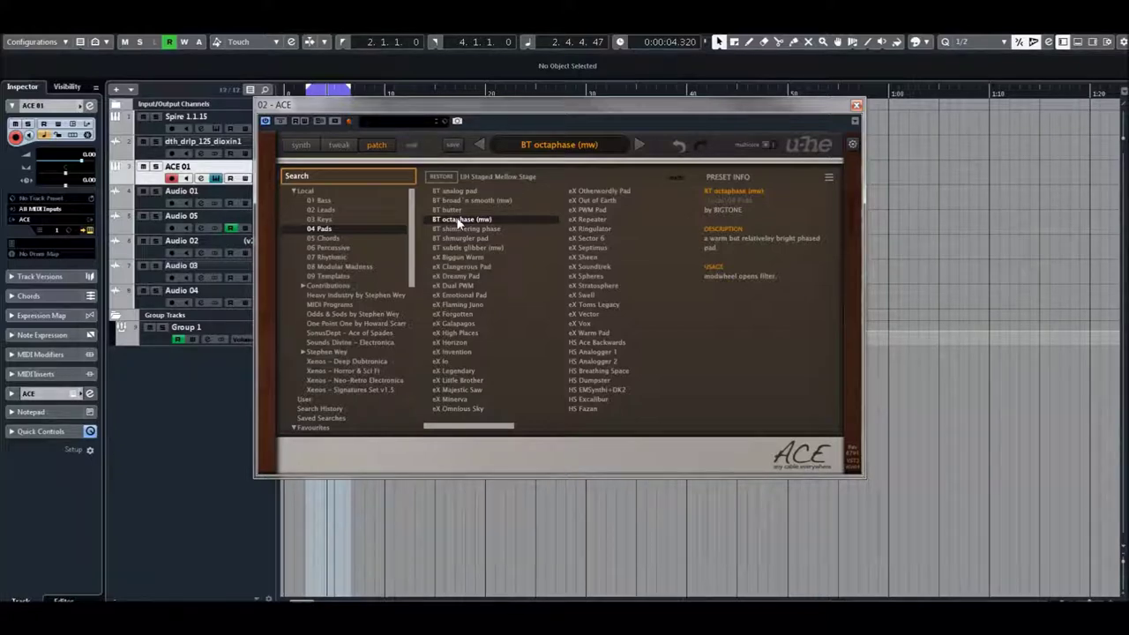
left_click(451, 241)
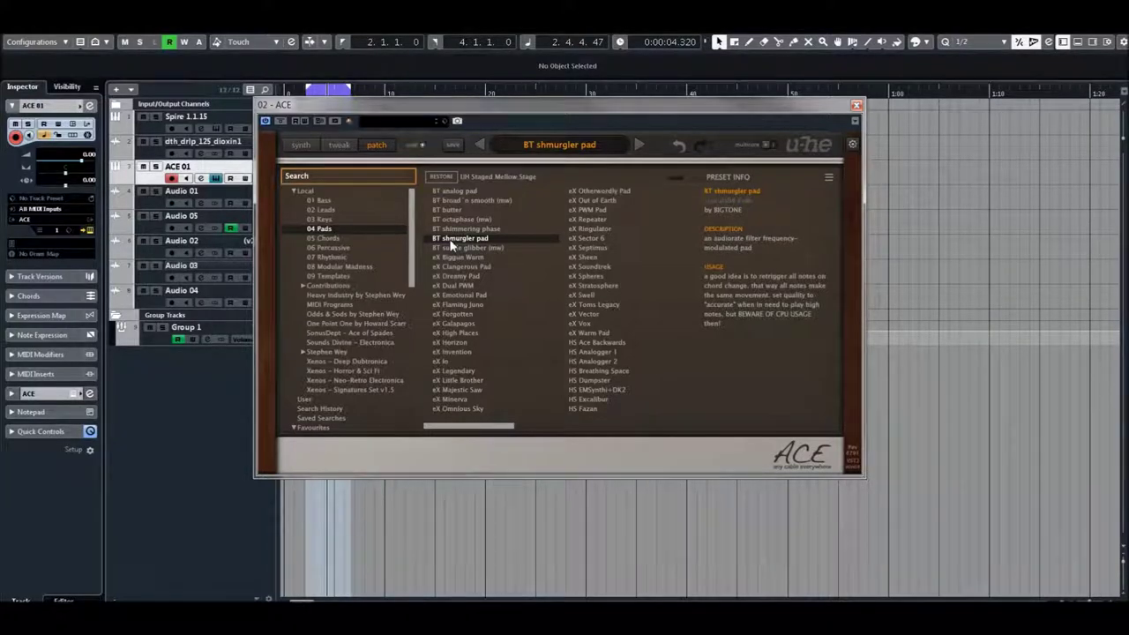
Step: Audition the pad presets eX Biggun Warm, eX Dreamy Pad, eX Emotional Pad and eX Flaming Juno
left_click(459, 257)
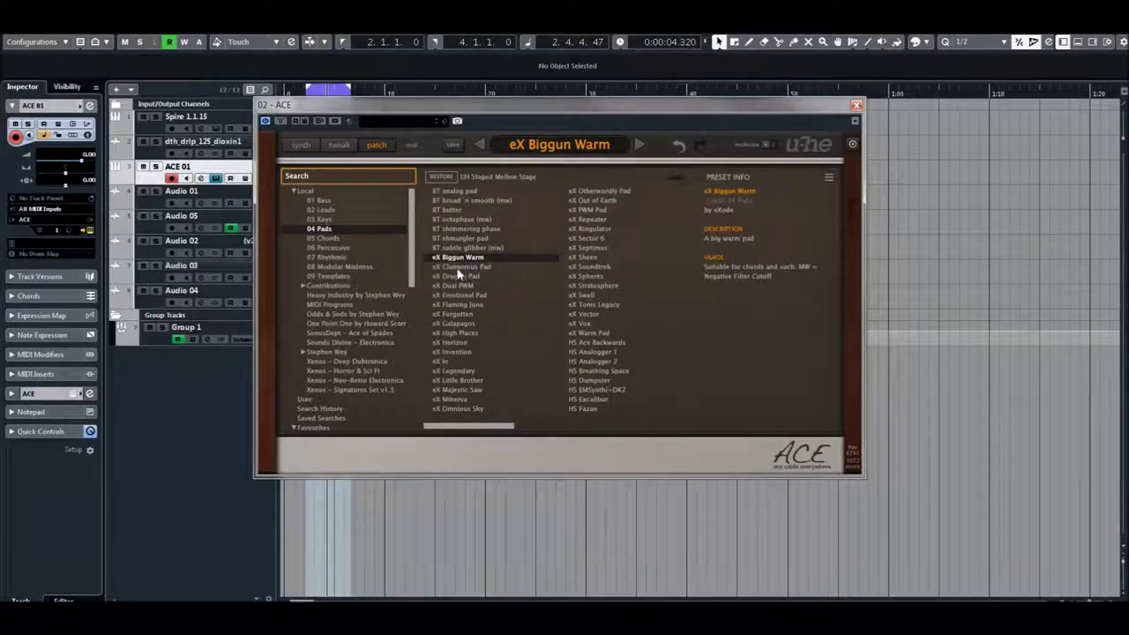
left_click(456, 278)
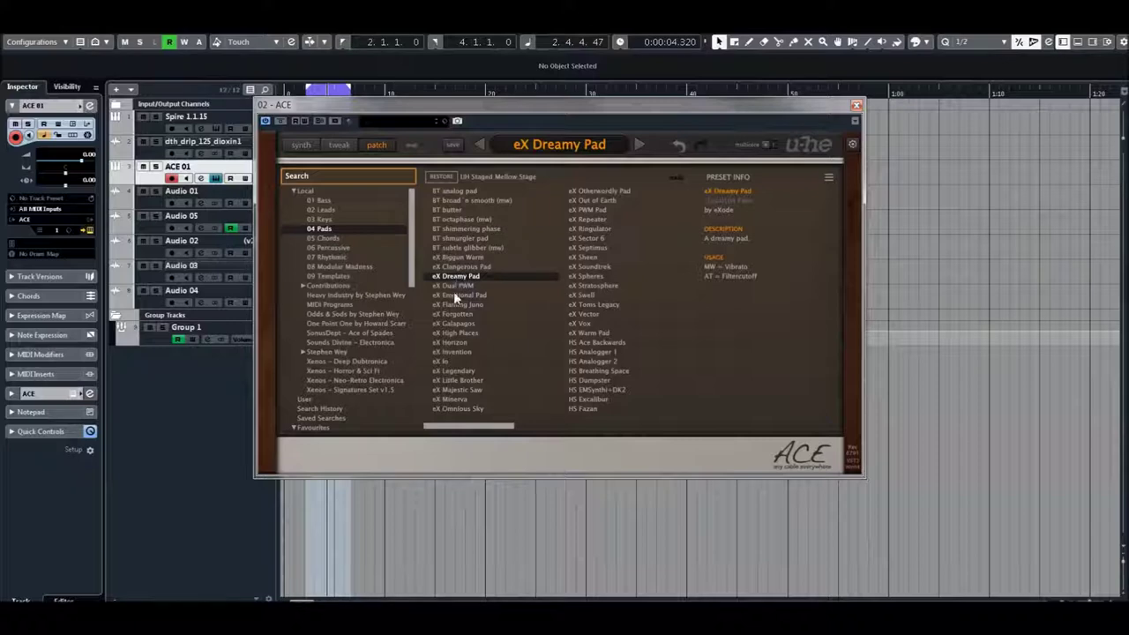
left_click(461, 296)
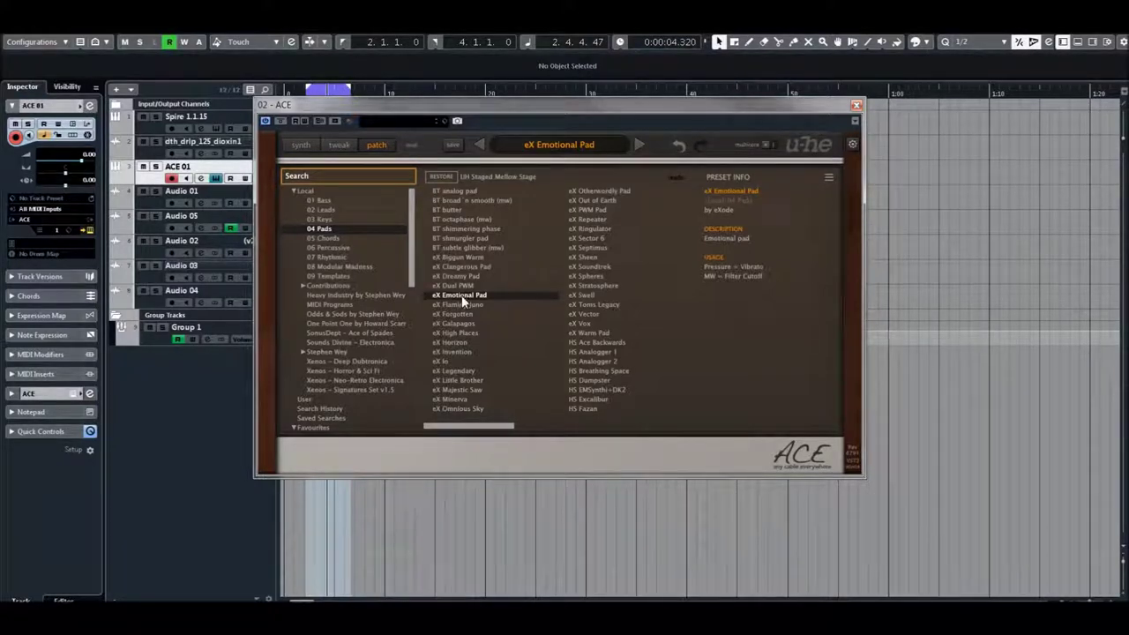
left_click(456, 305)
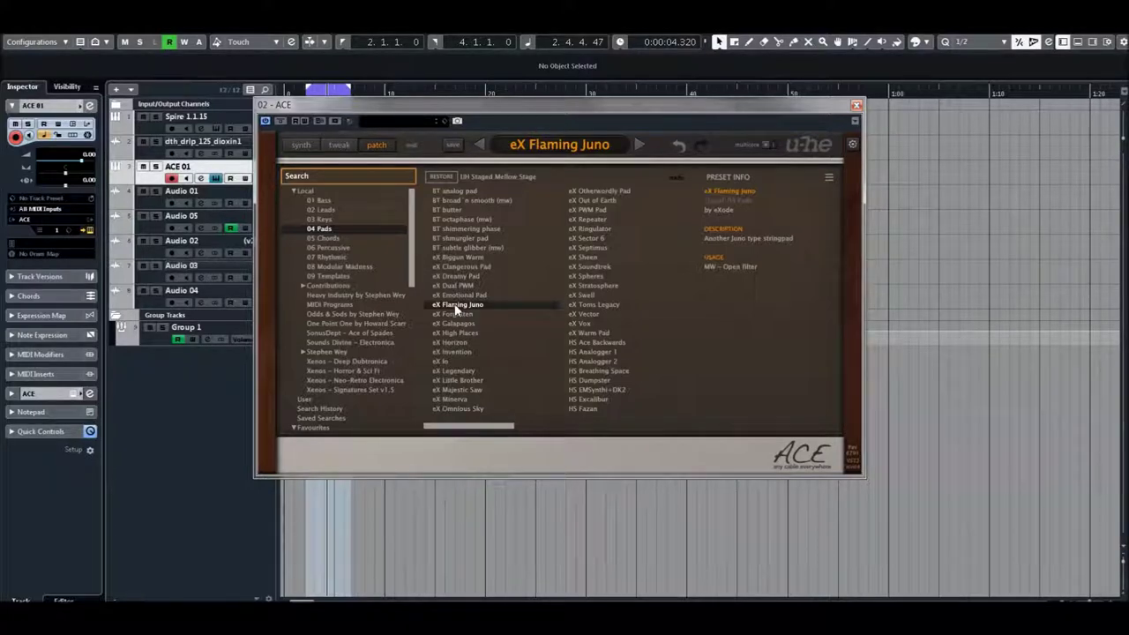
Step: Audition the pad presets eX High Places, eX Invention, eX Legendary and eX Majestic Saw
left_click(455, 334)
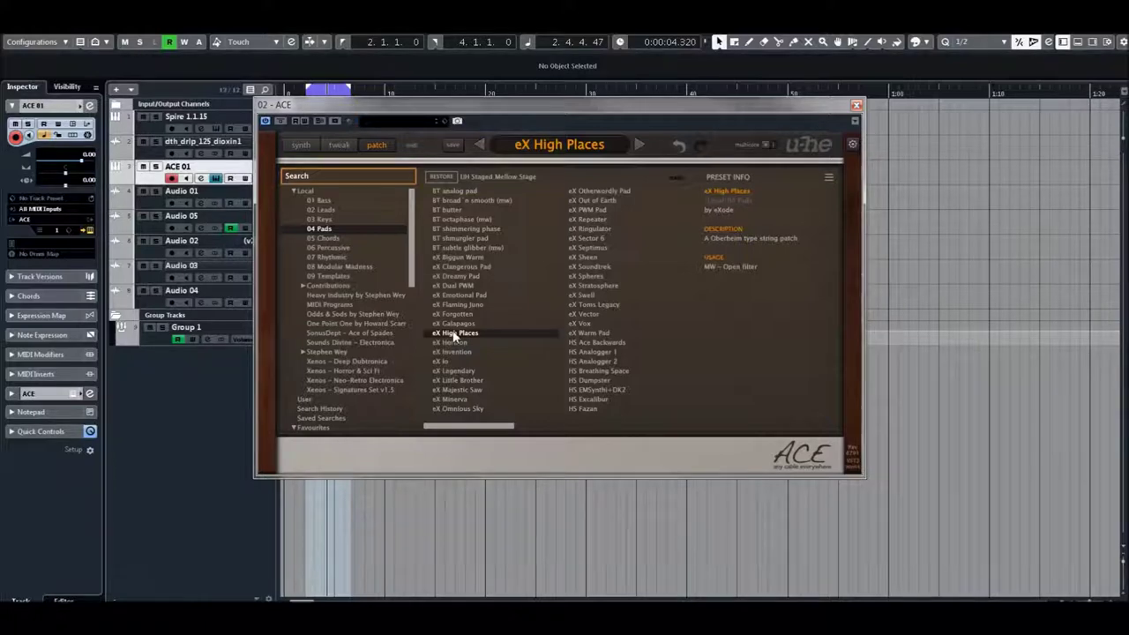
left_click(452, 352)
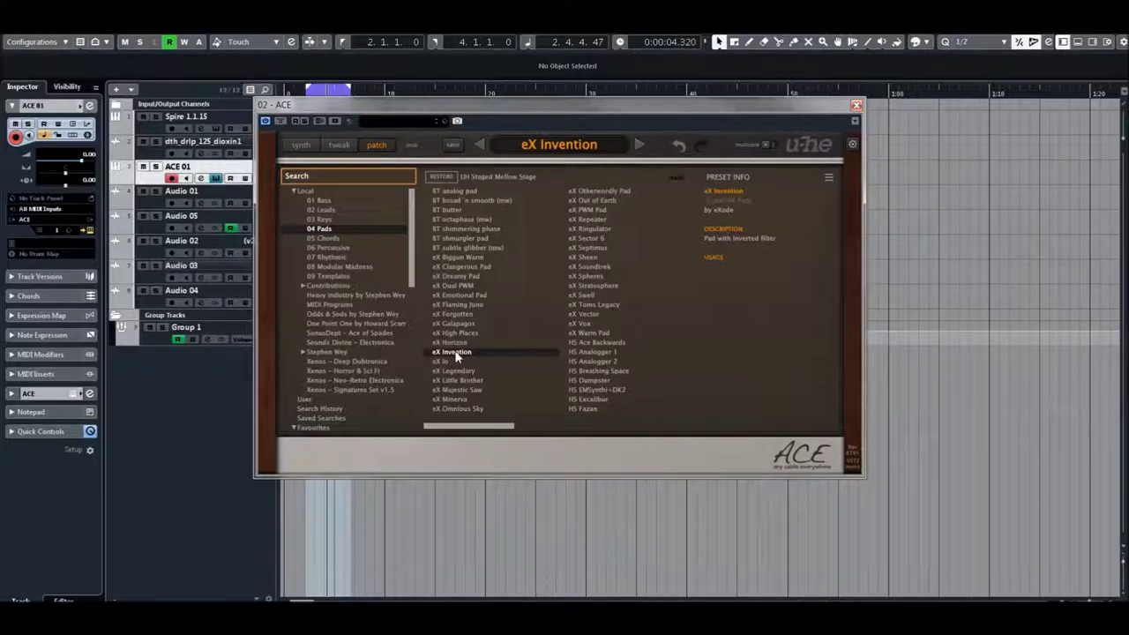
left_click(457, 370)
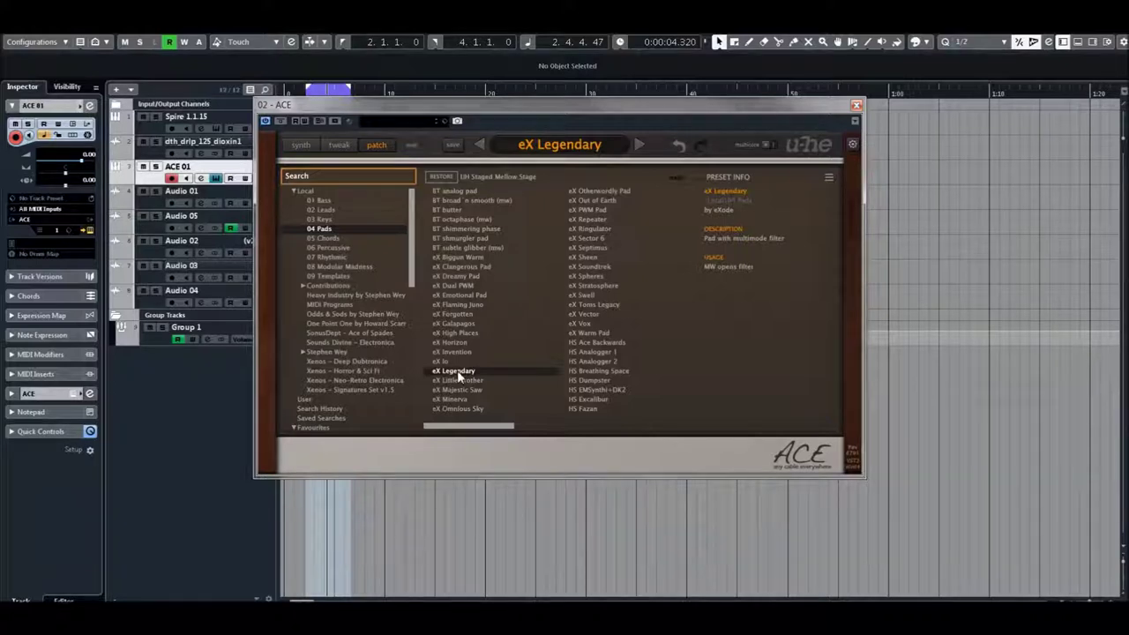
left_click(459, 391)
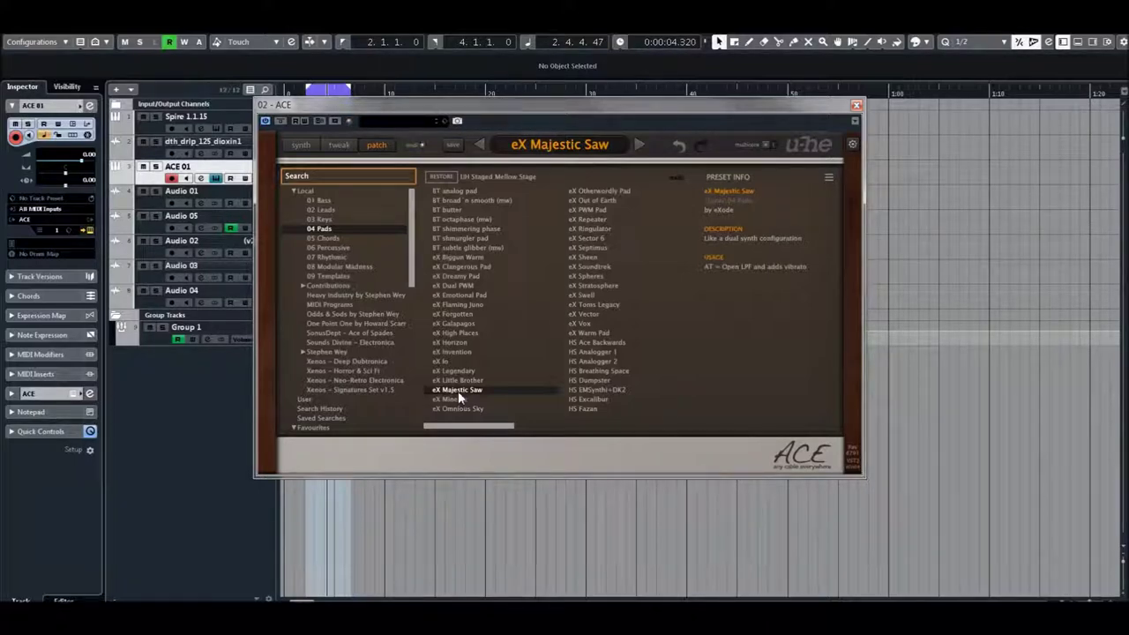
Step: Audition the pad presets eX Out of Earth, eX Repeater, eX Ringulator and eX Septimus
left_click(591, 203)
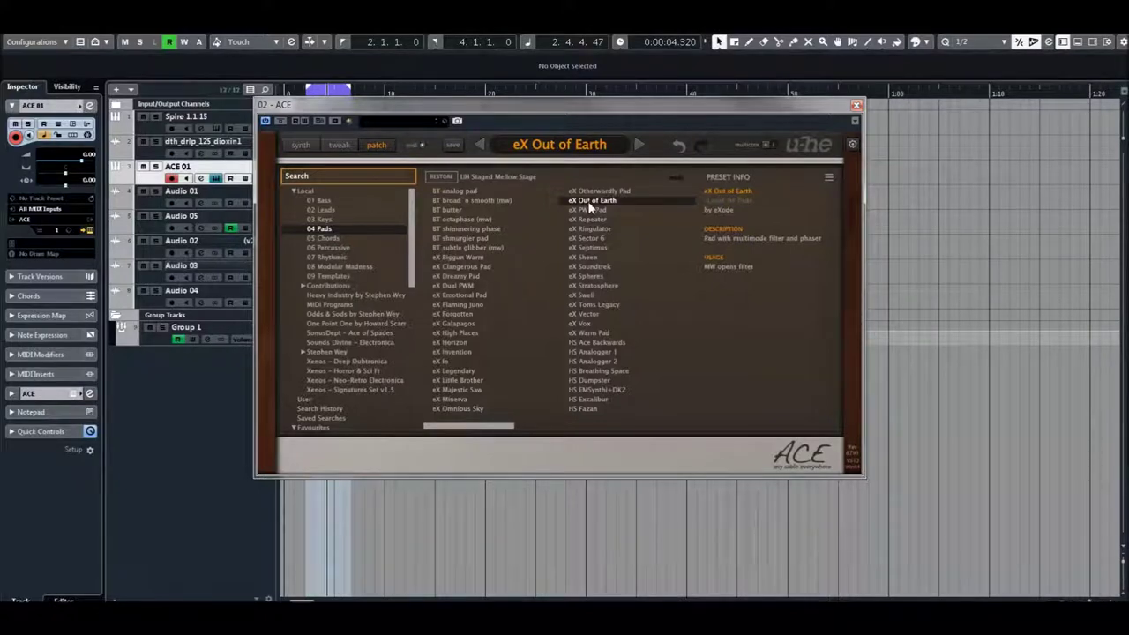
left_click(585, 218)
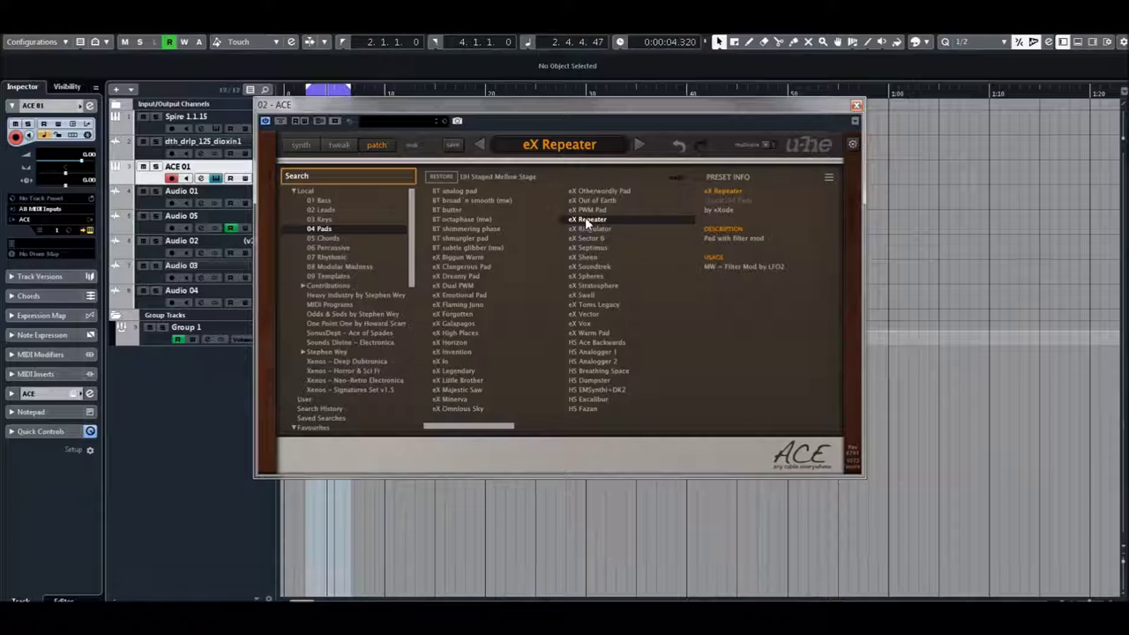
left_click(589, 229)
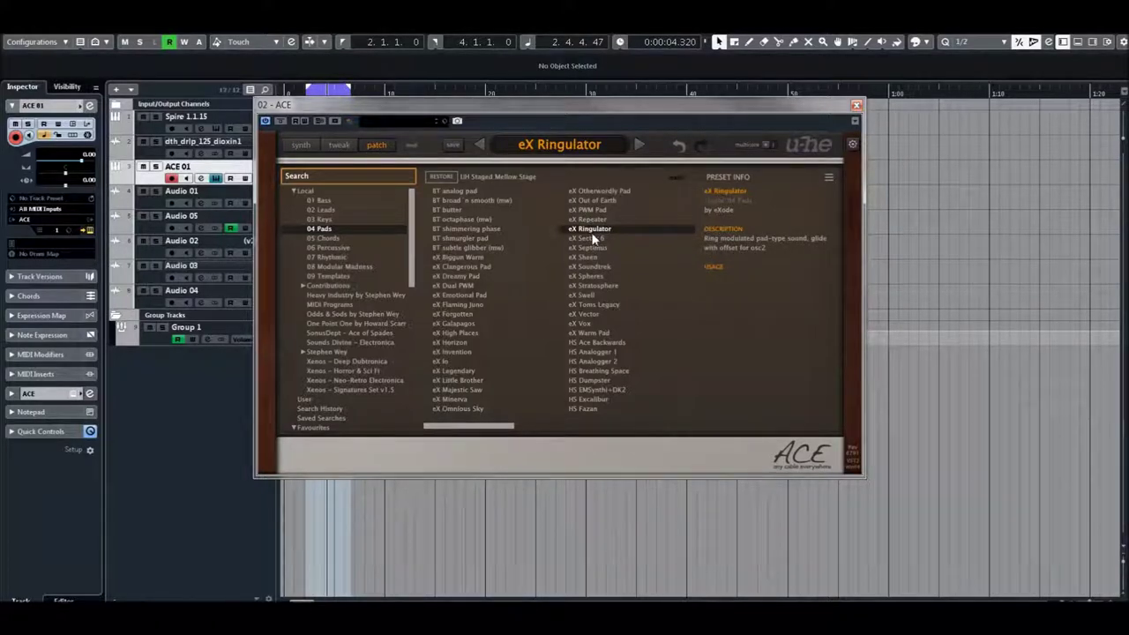
left_click(589, 248)
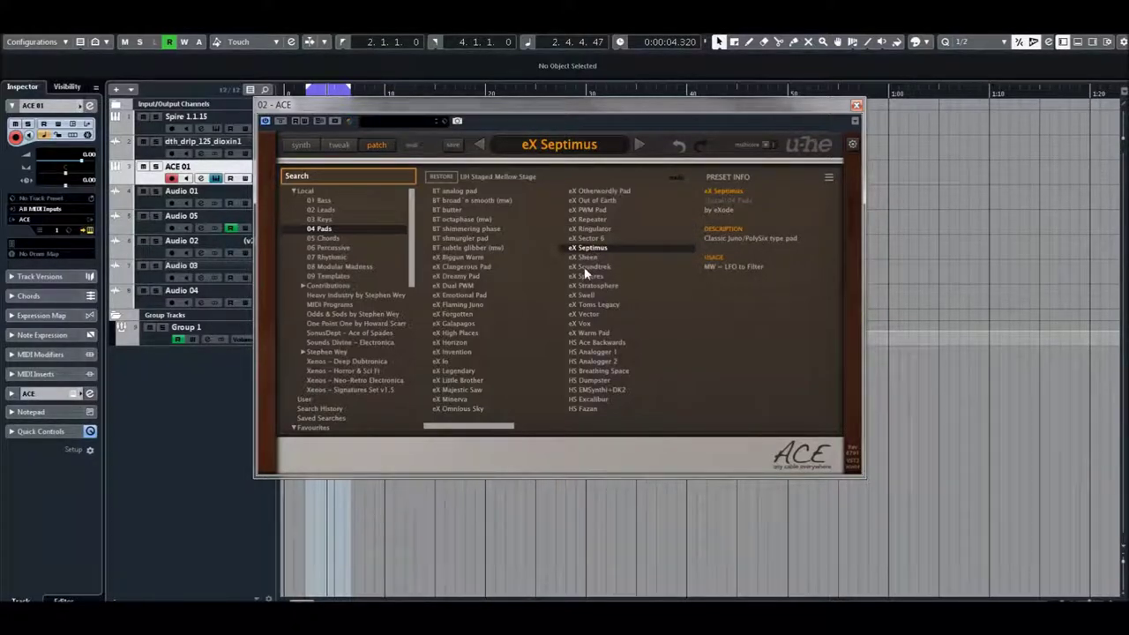
Step: Load the eX Soundtrek pad preset and run the project's looped section to hear it in context
left_click(584, 266)
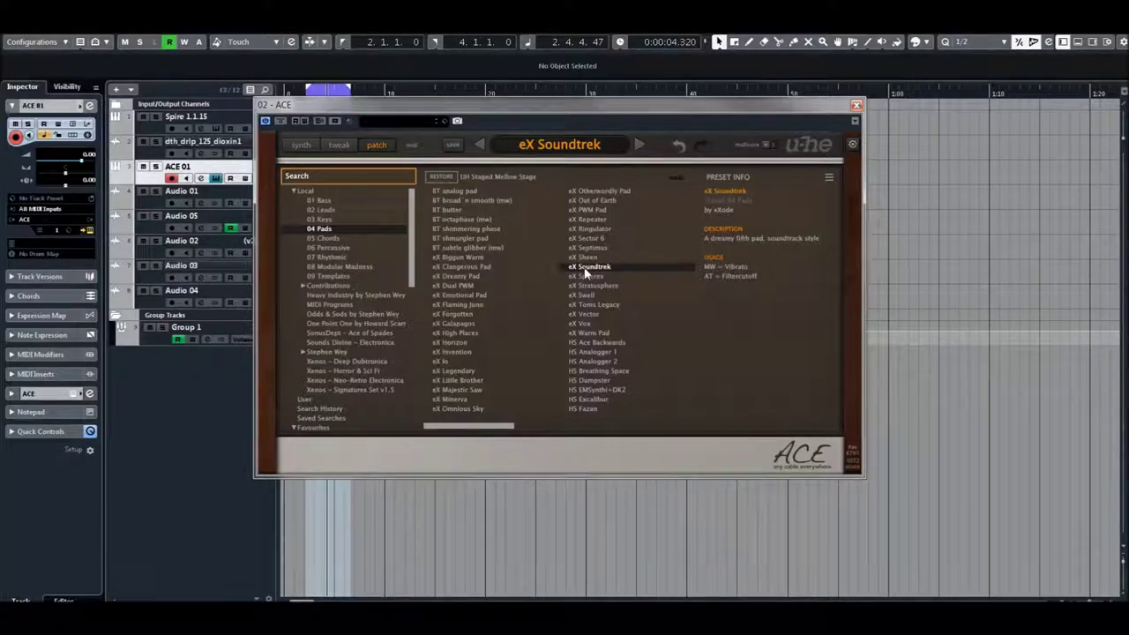
key("space")
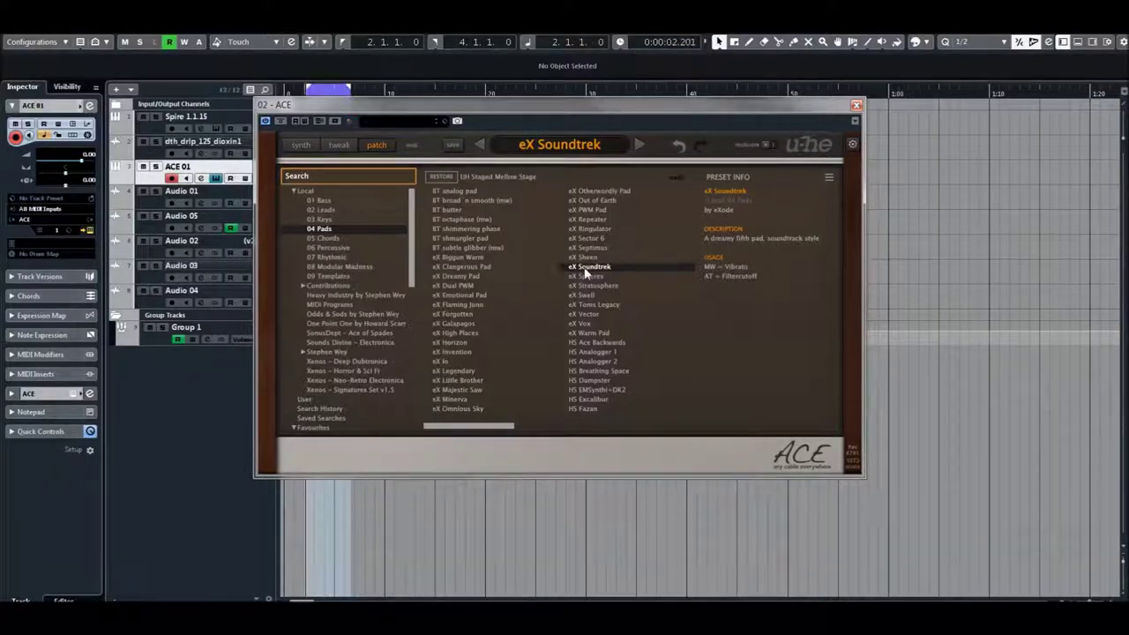
key("space")
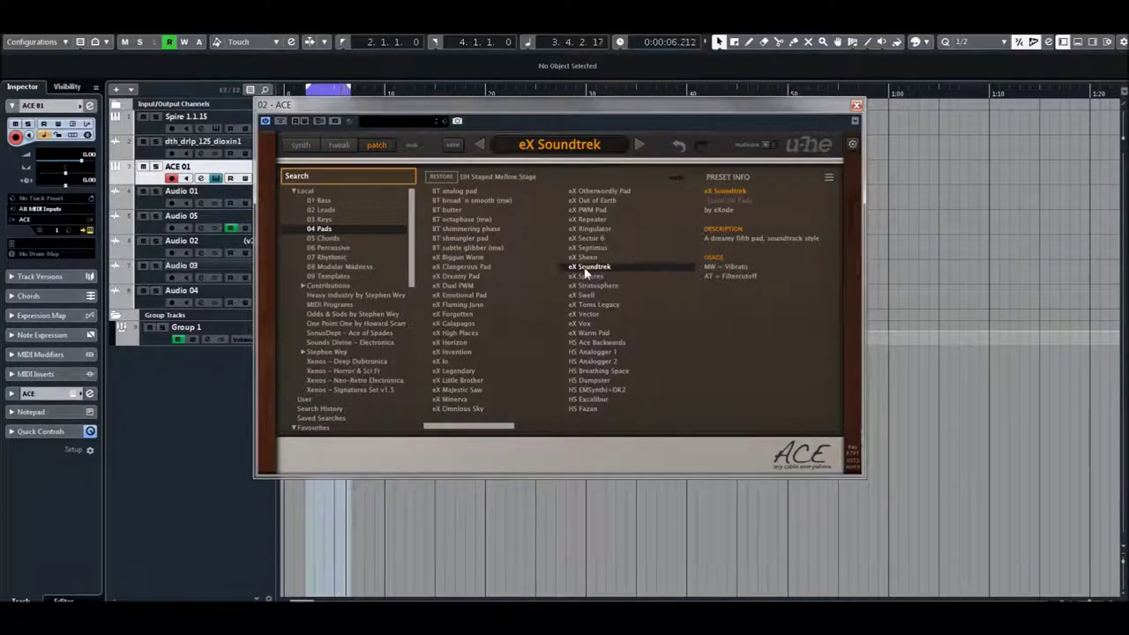
Step: Audition the pad presets eX Stratosphere, eX Toms Legacy and eX Warm Pad over the running loop
left_click(603, 287)
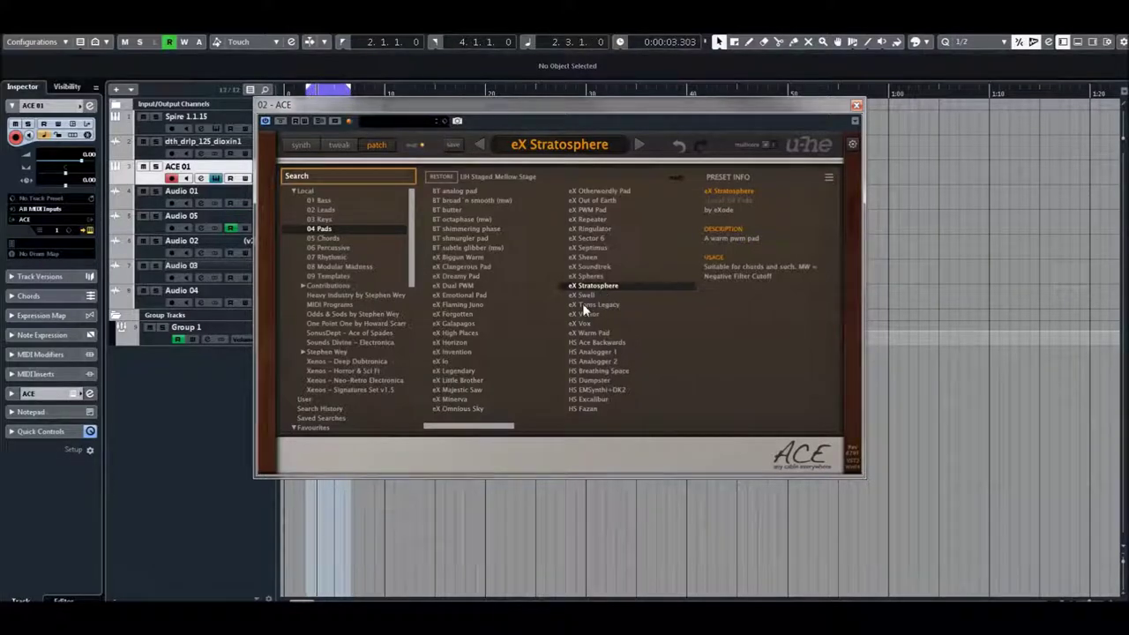
left_click(582, 303)
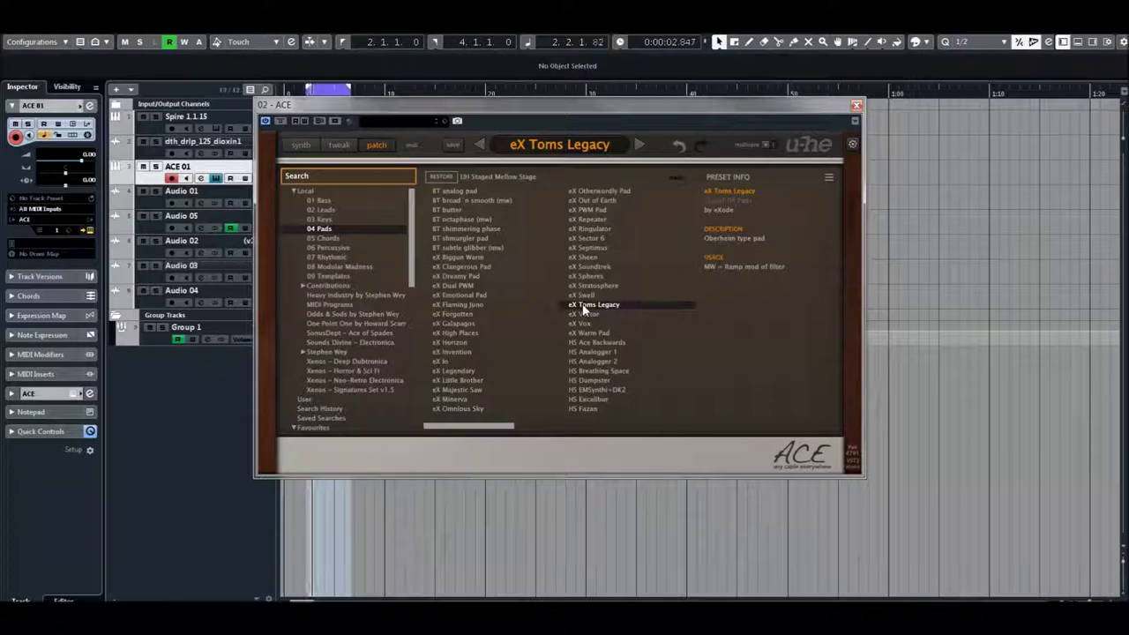
left_click(596, 333)
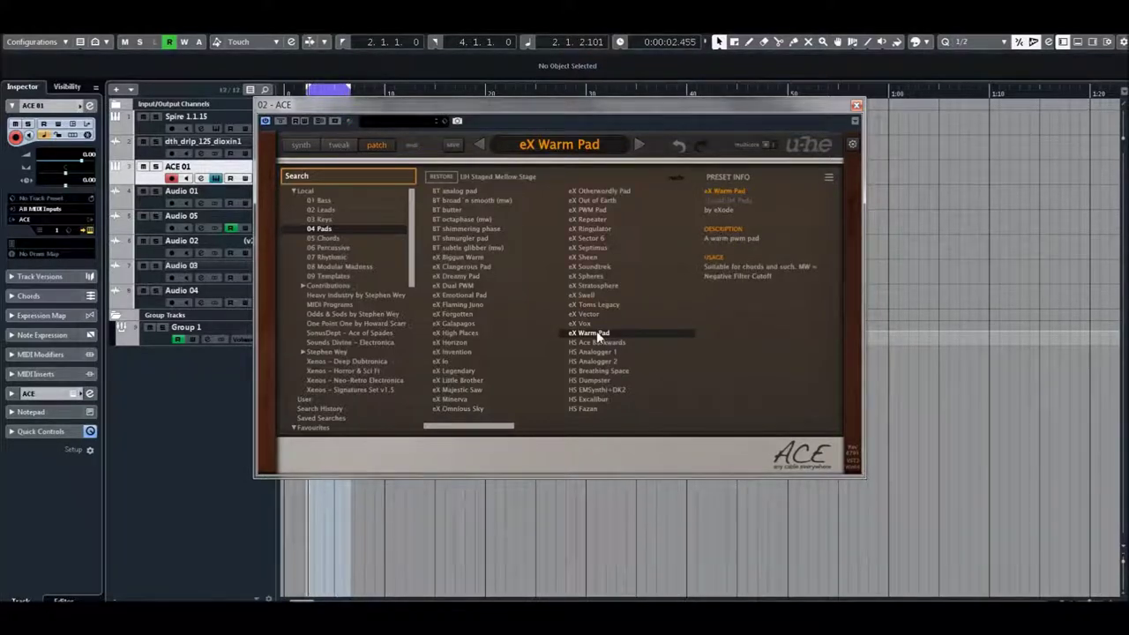
Step: Audition the pad presets HS Breathing Space, HS Filter Cream, HS Harmonia and HS Muck to Brass
left_click_drag(494, 425, 538, 425)
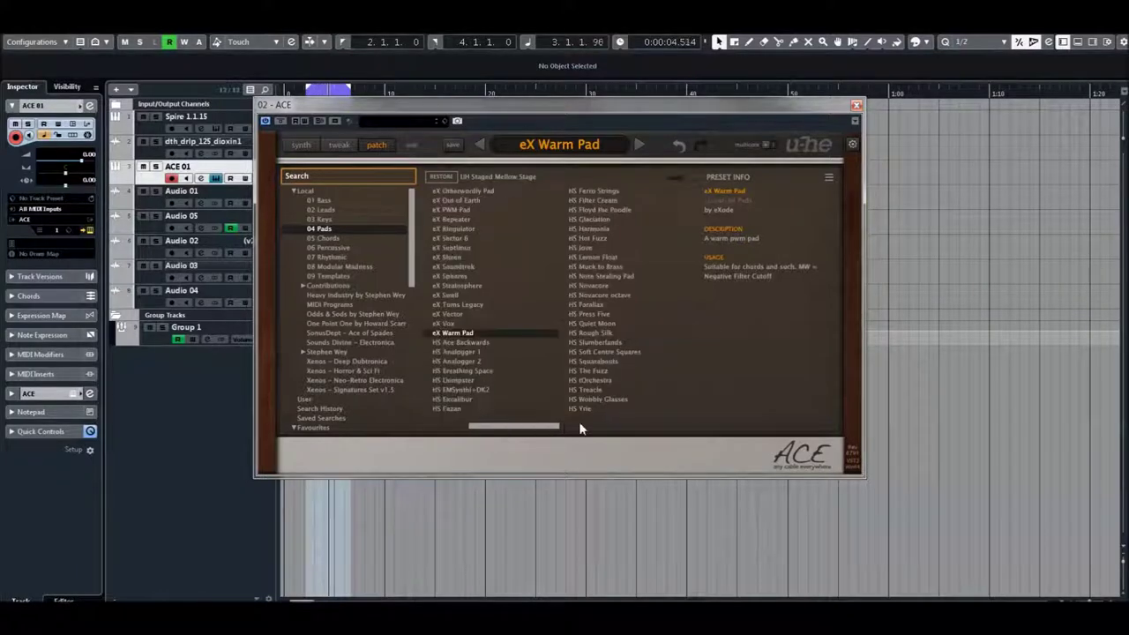
left_click(446, 371)
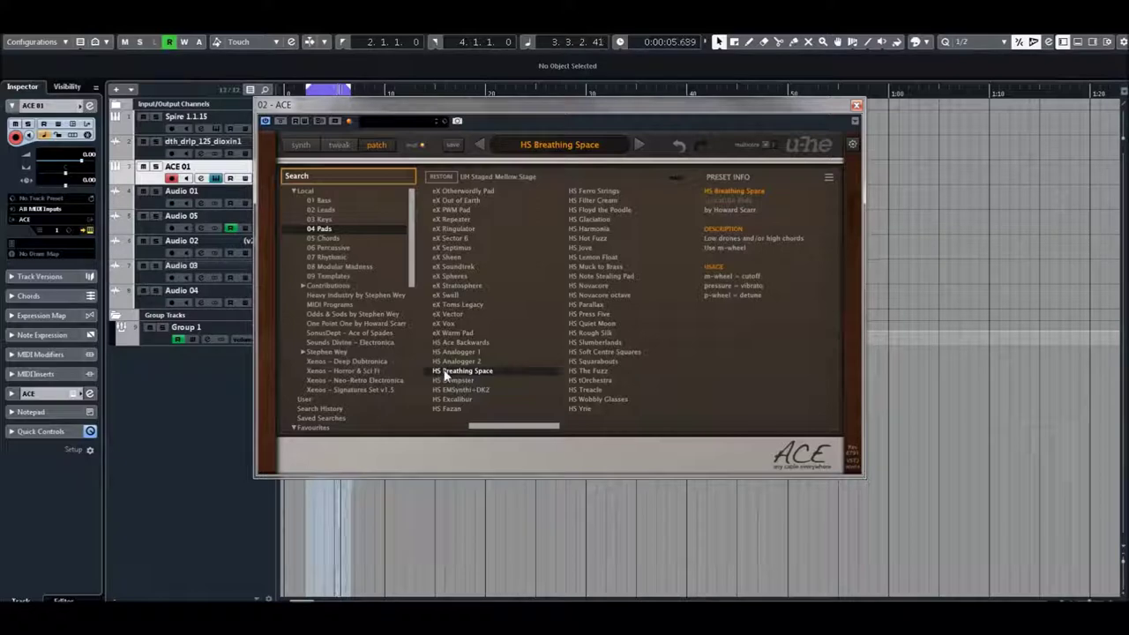
left_click(591, 201)
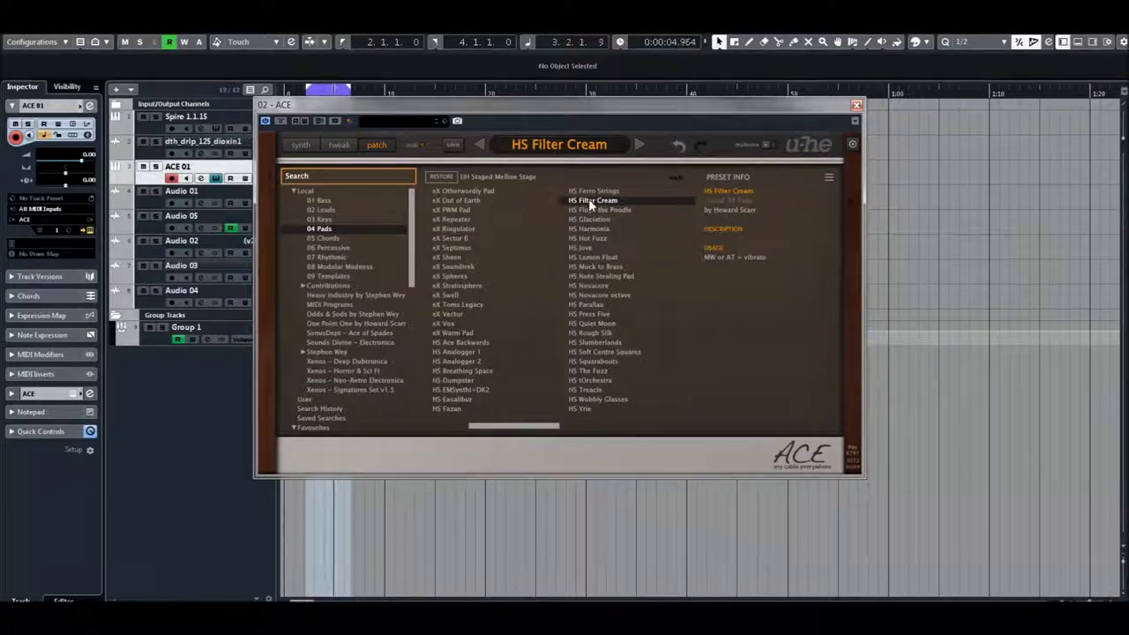
left_click(589, 229)
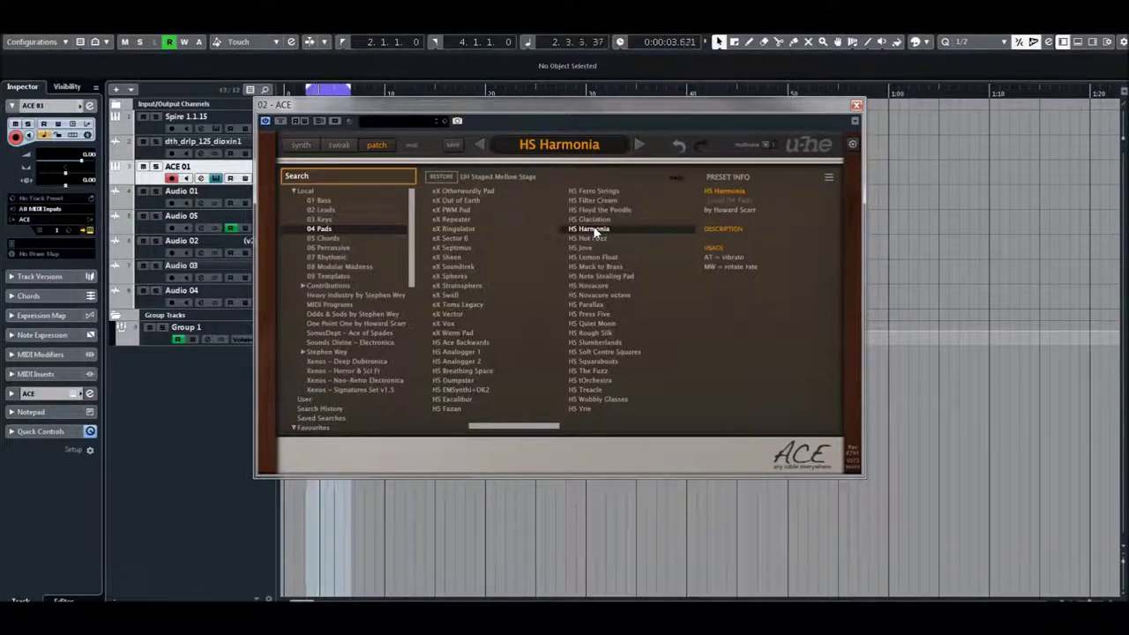
left_click(593, 267)
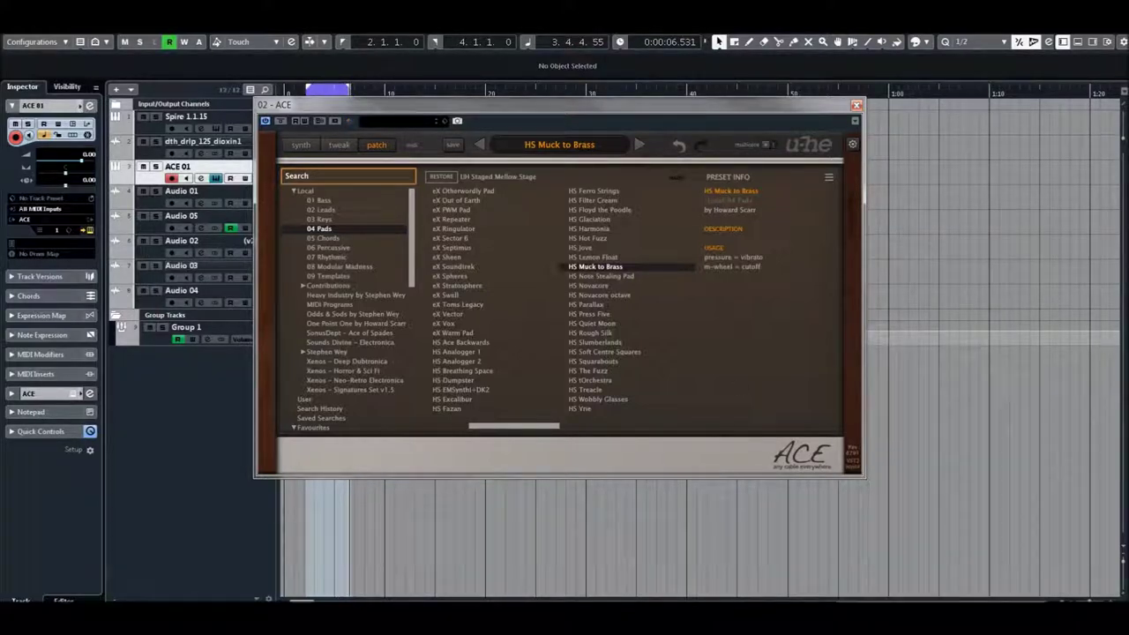
Step: Load the HS Press Five pad preset and play the project's looped section with it
left_click(608, 315)
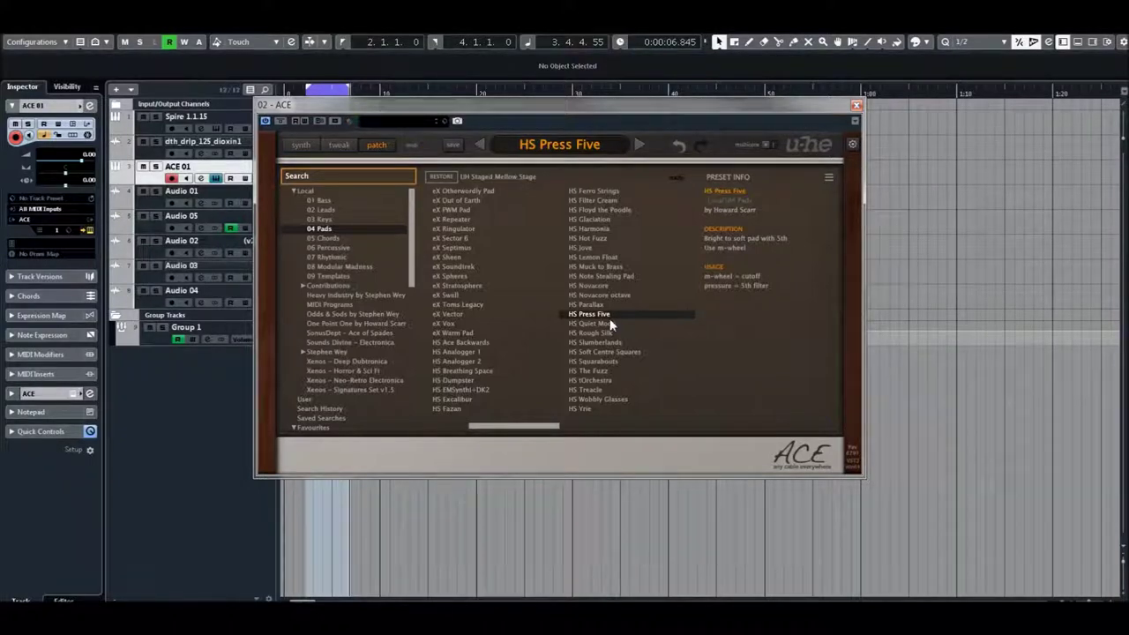
key("space")
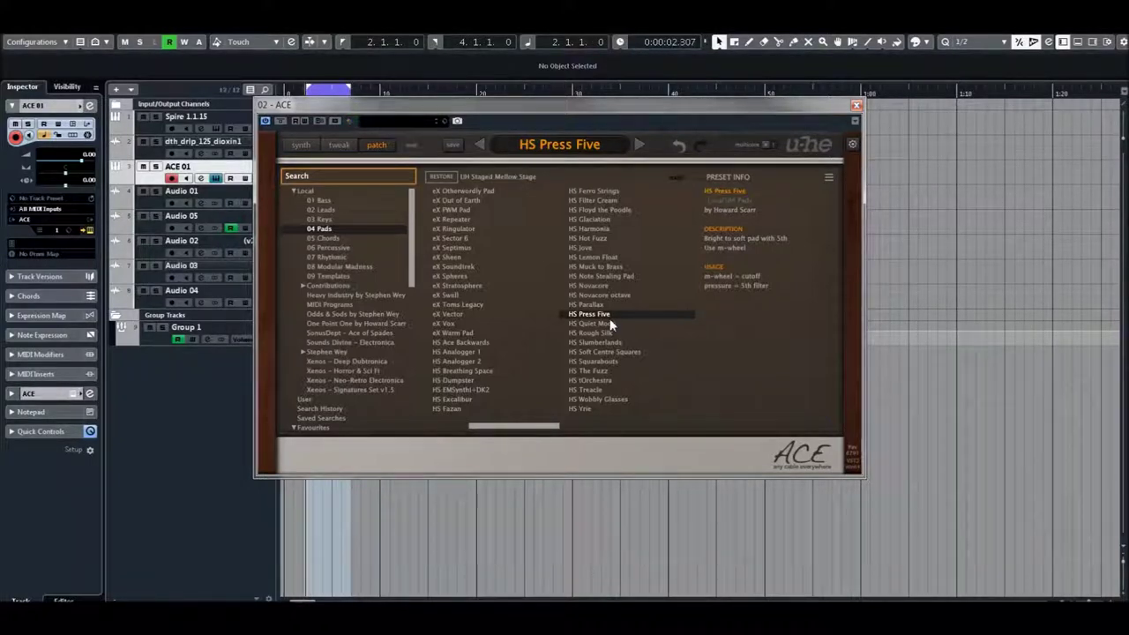
key("space")
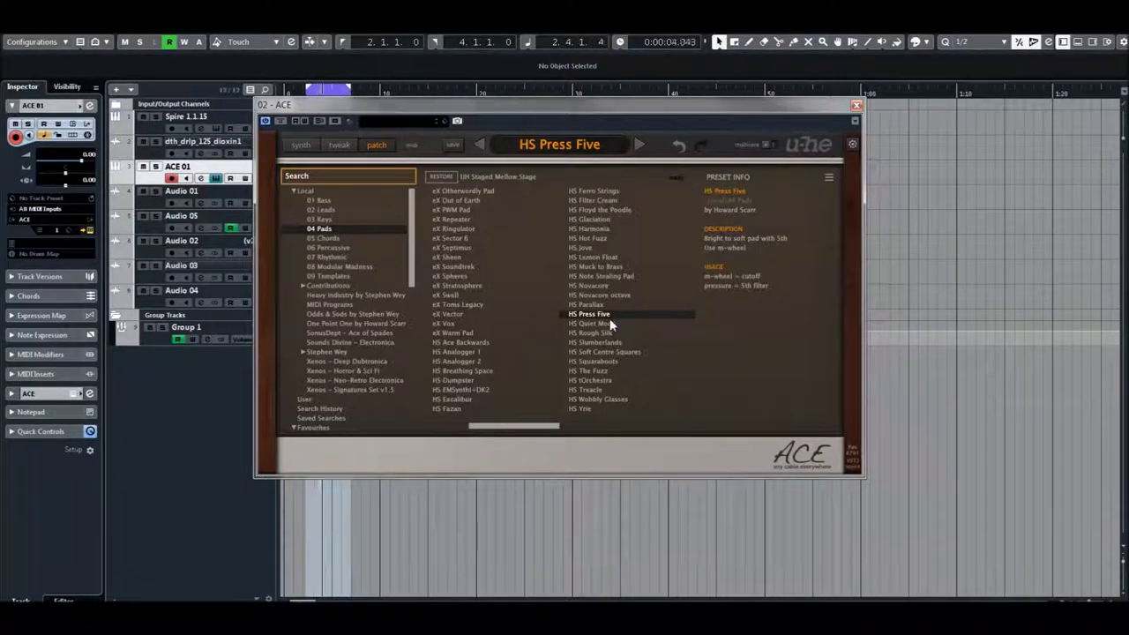
Step: Audition the pad presets HS Rough Silk, HS Squarabouts and HS tOrchestra
left_click(598, 334)
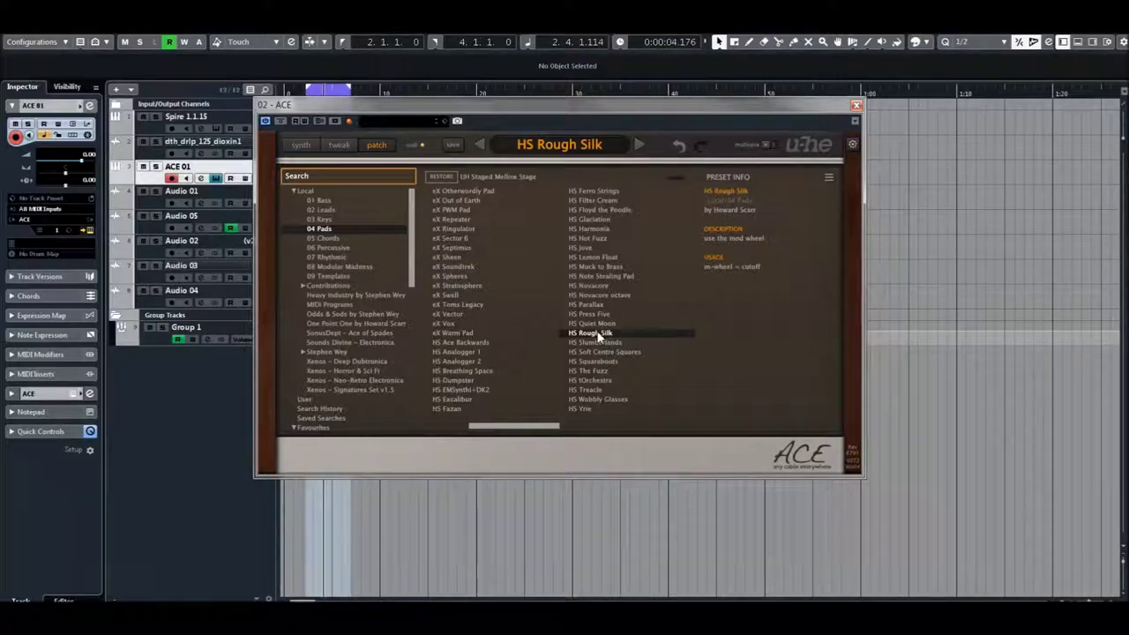
left_click(591, 360)
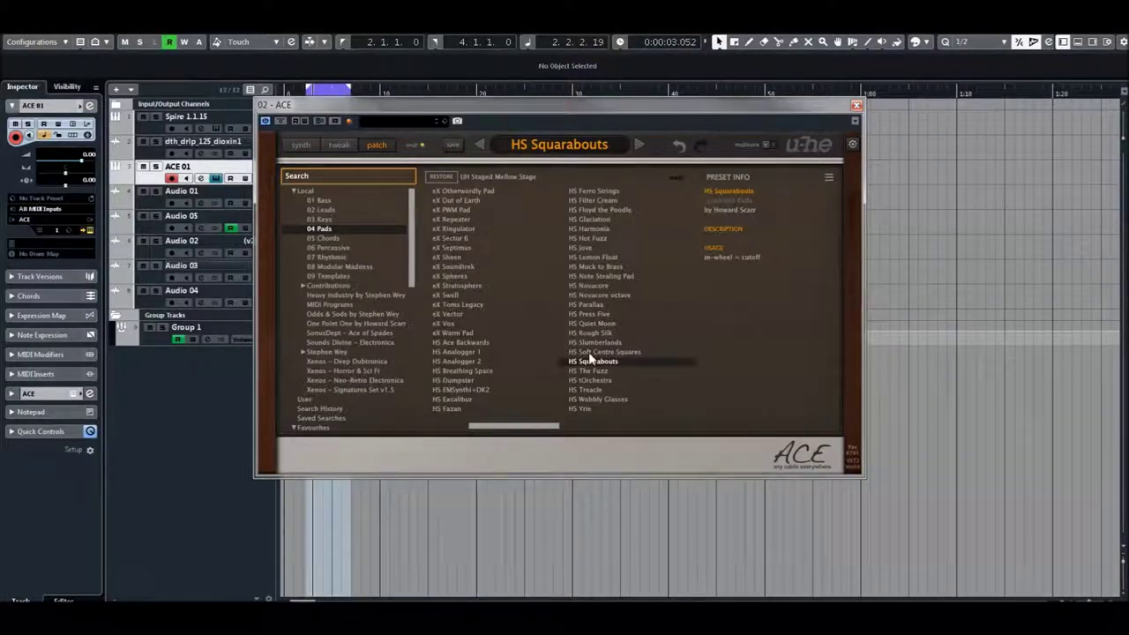
left_click(589, 380)
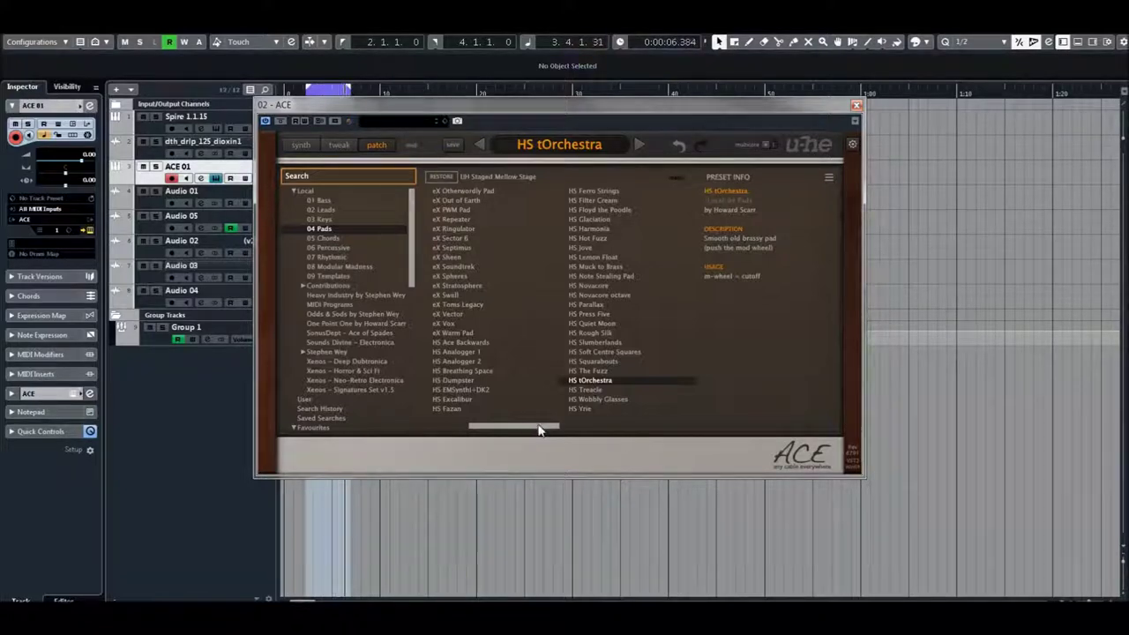
Step: Audition SW Remember to breath, TAS Black Shades, TAS Dire Straits and TAS Graveyard from further along the pad preset list
left_click(609, 429)
left_click(589, 240)
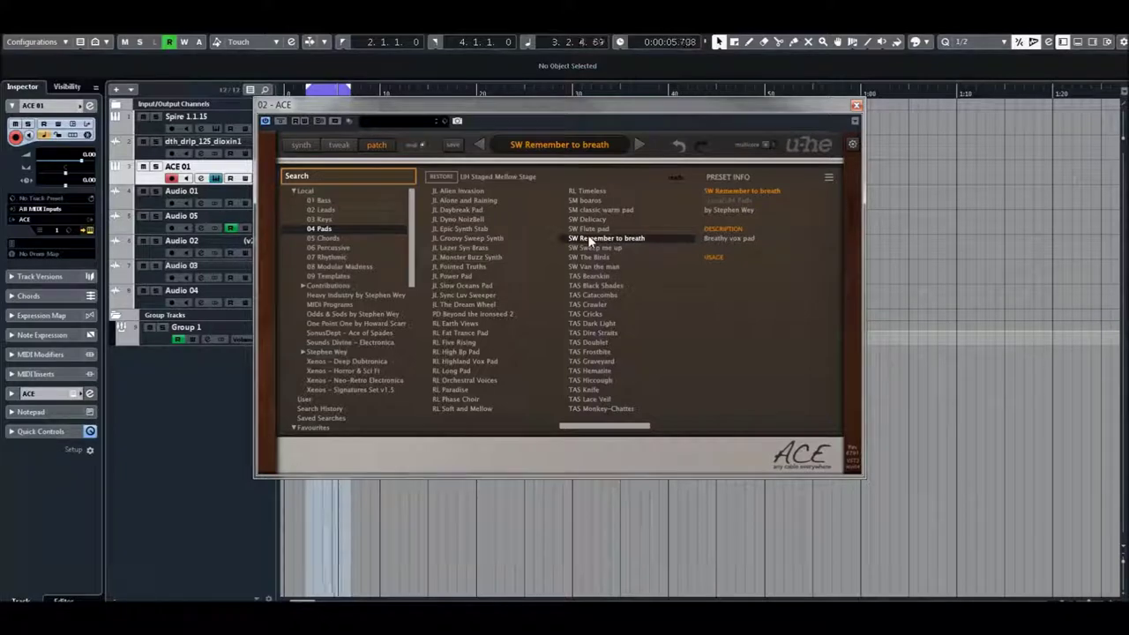
left_click(587, 286)
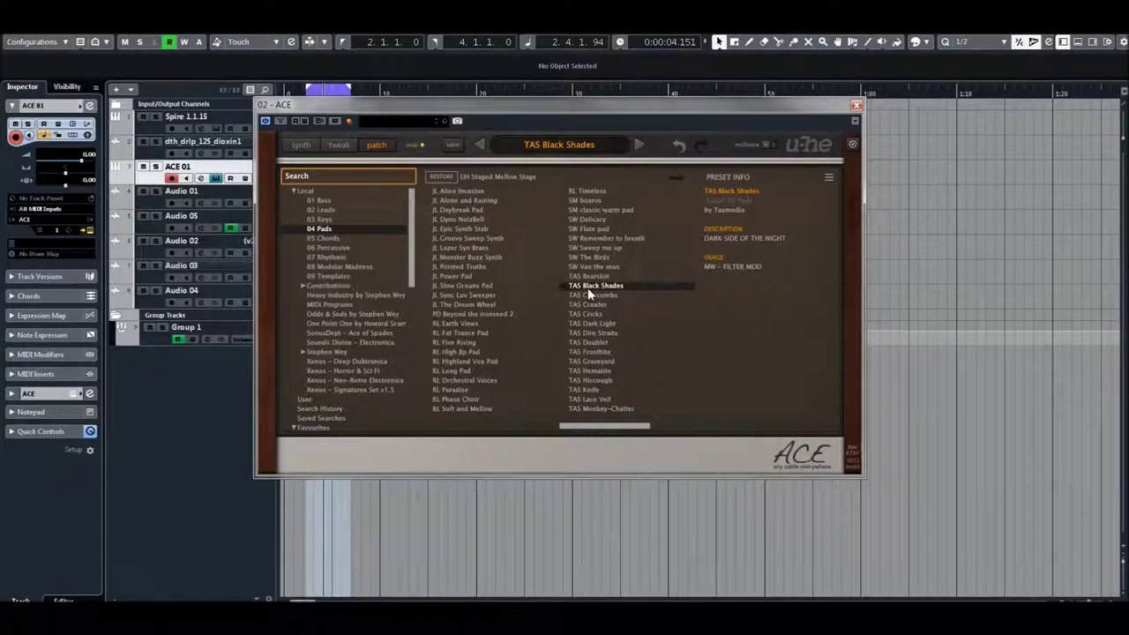
left_click(589, 334)
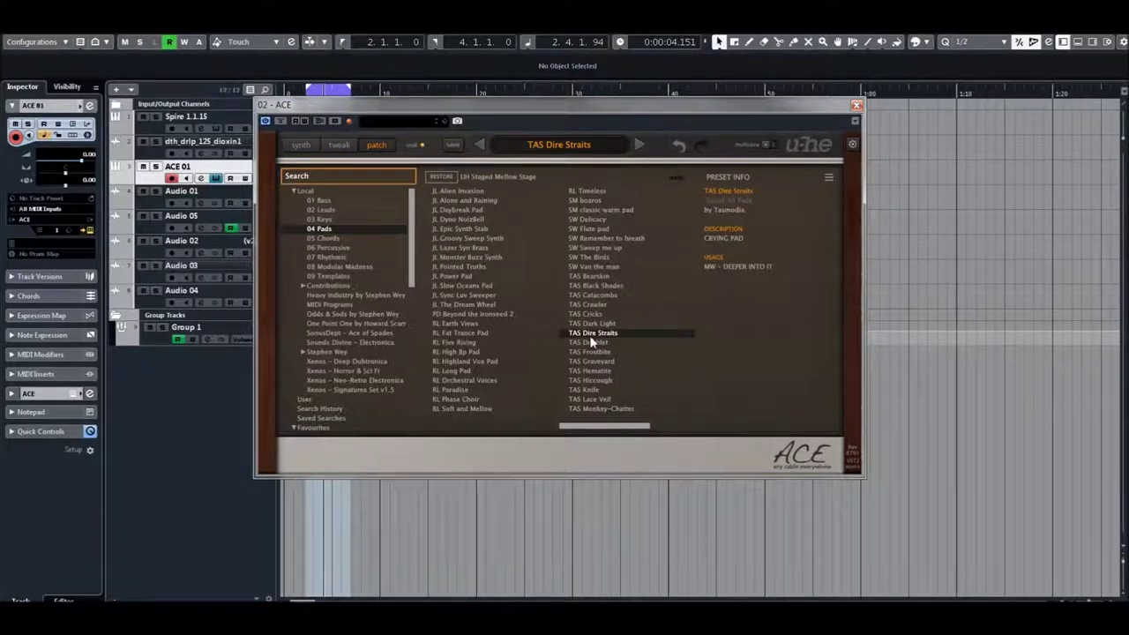
left_click(598, 361)
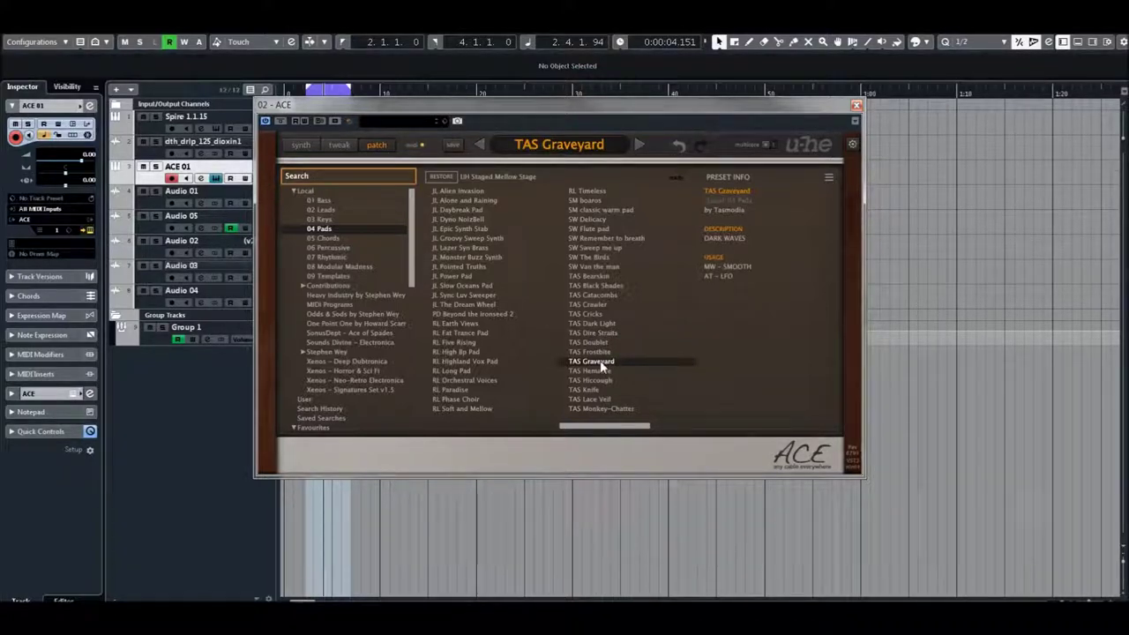
left_click_drag(626, 427, 695, 430)
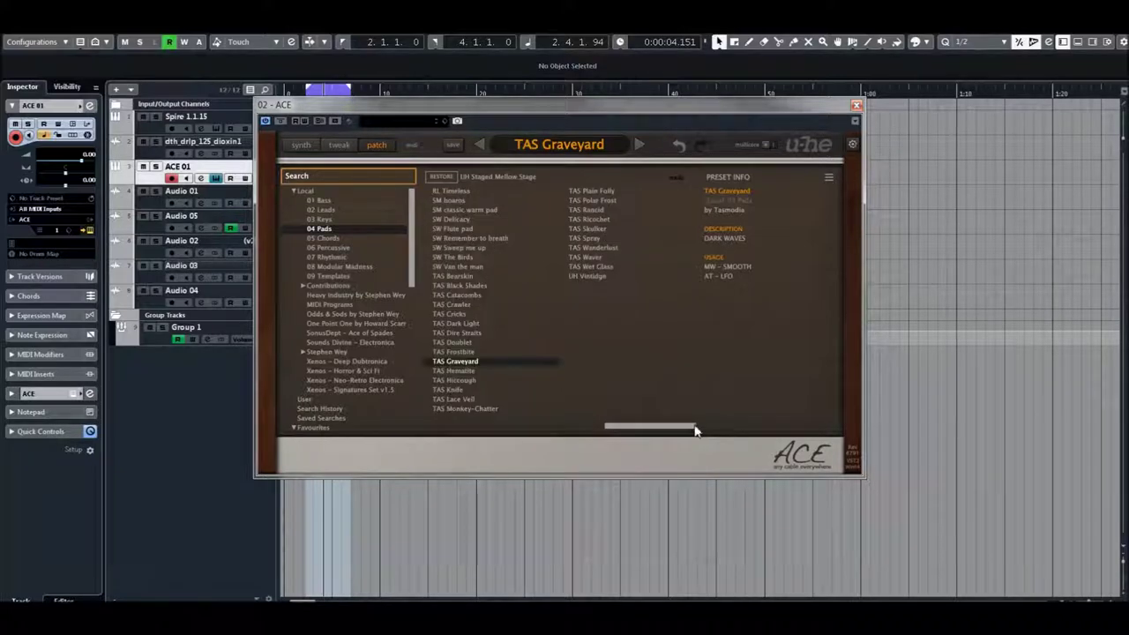